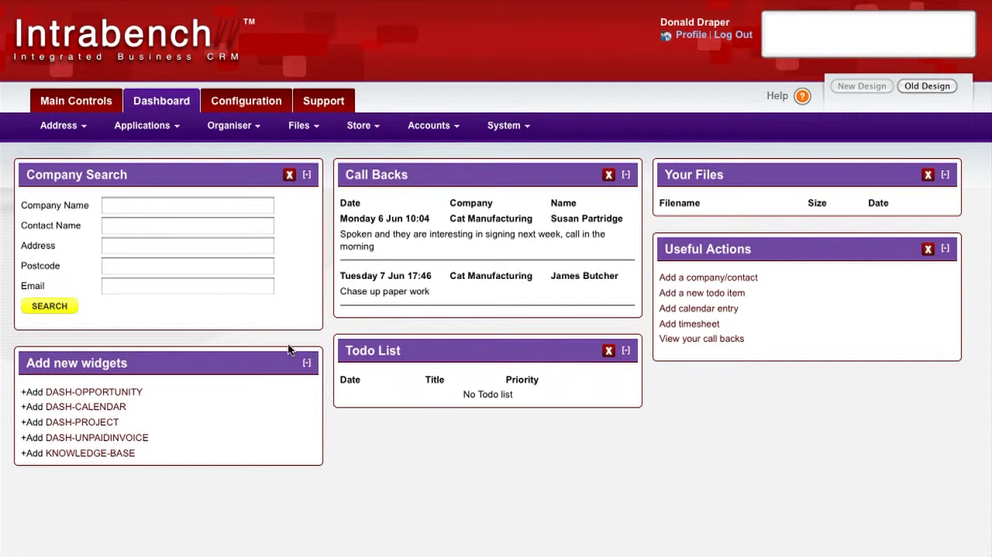
- Start a new form and title it "Contact Name Form"
mouse_move(161, 132)
mouse_move(127, 198)
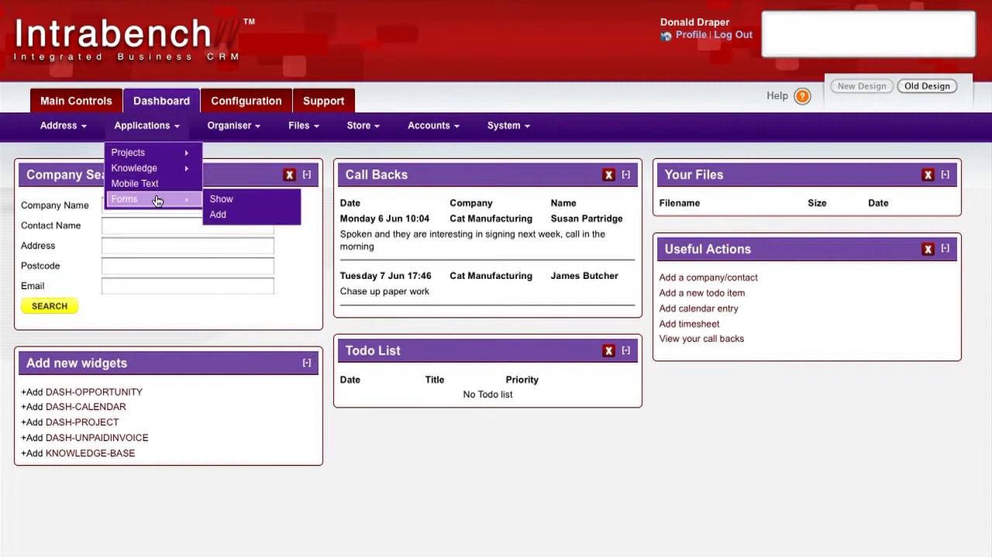
left_click(224, 217)
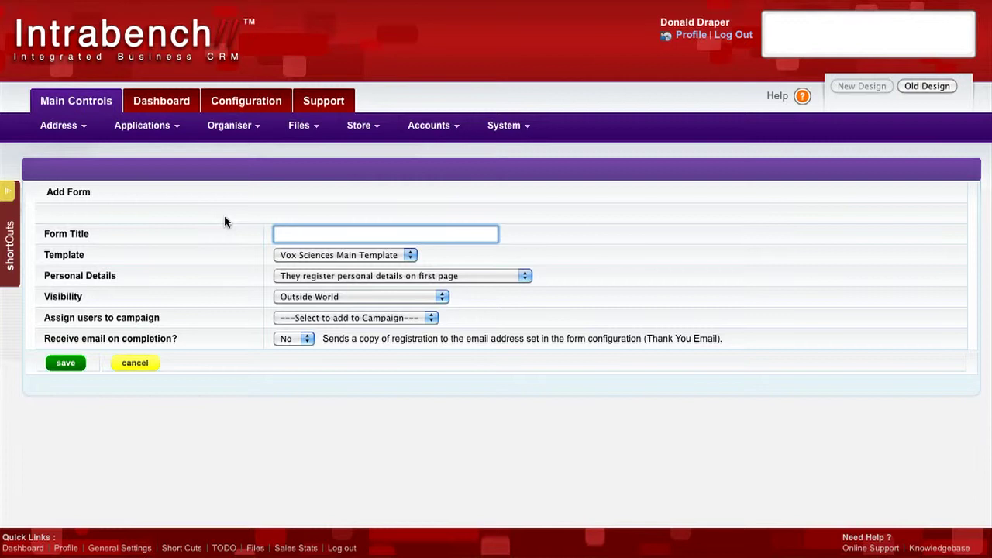
type("Contact Name Form")
left_click(102, 236)
- Examine the template, visibility and campaign assignment options available for the new form
left_click(324, 262)
left_click(235, 253)
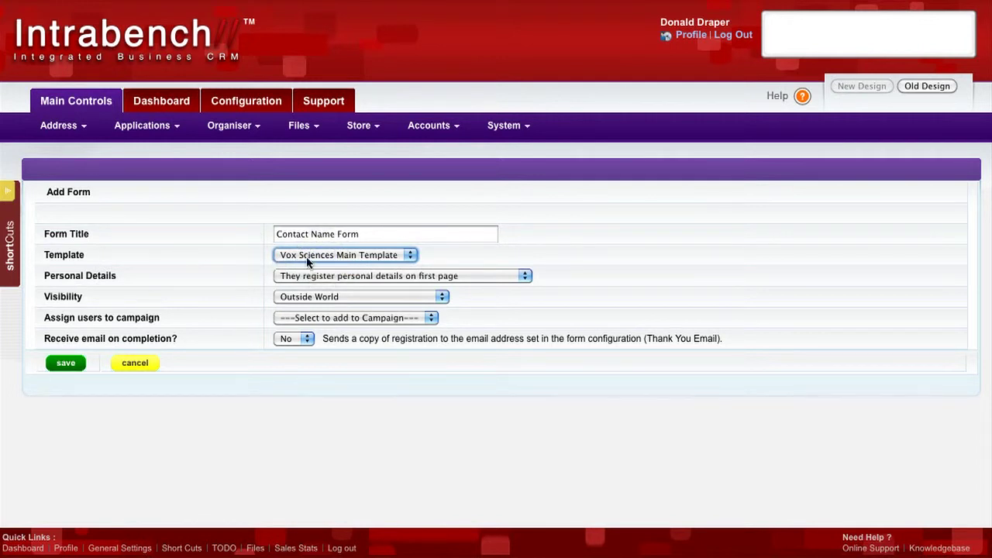
left_click(237, 262)
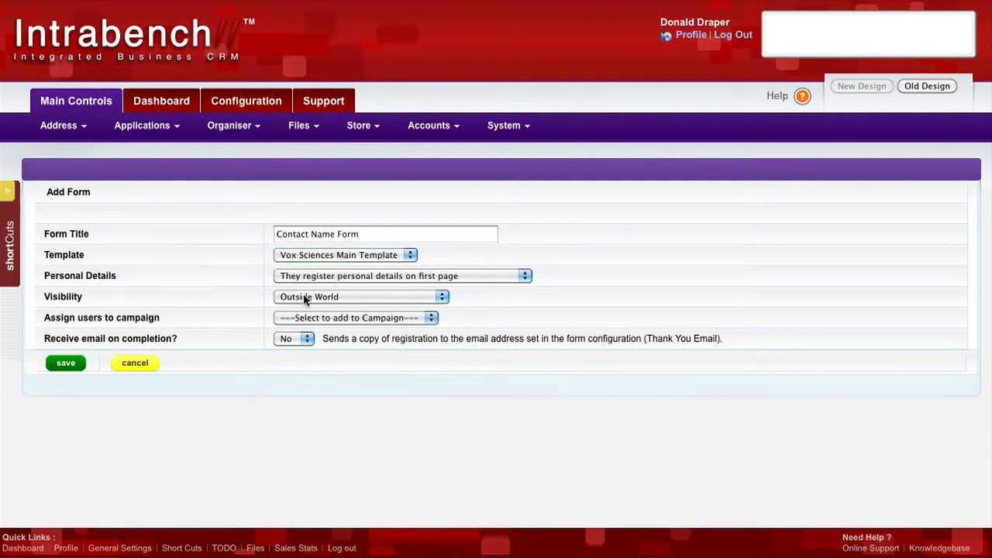
left_click(304, 299)
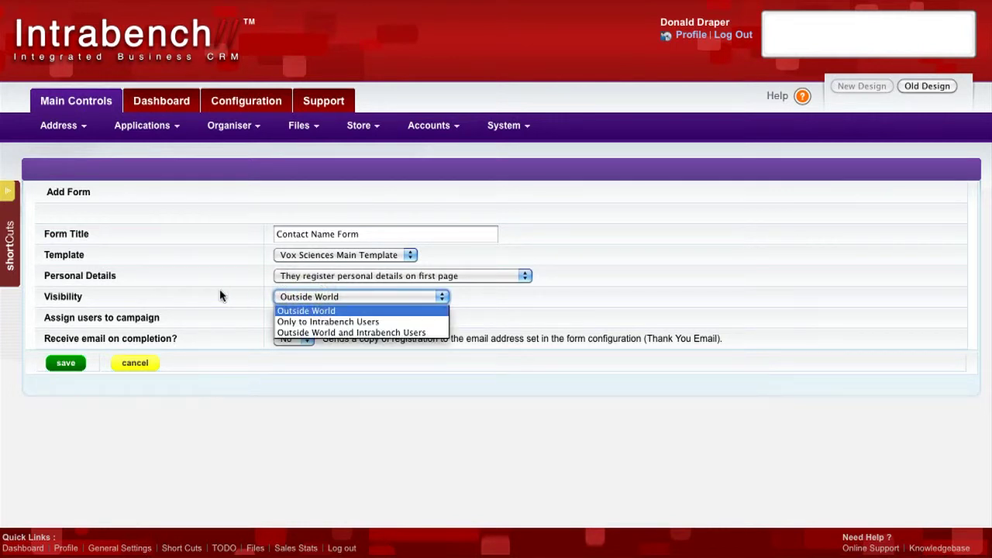
left_click(220, 296)
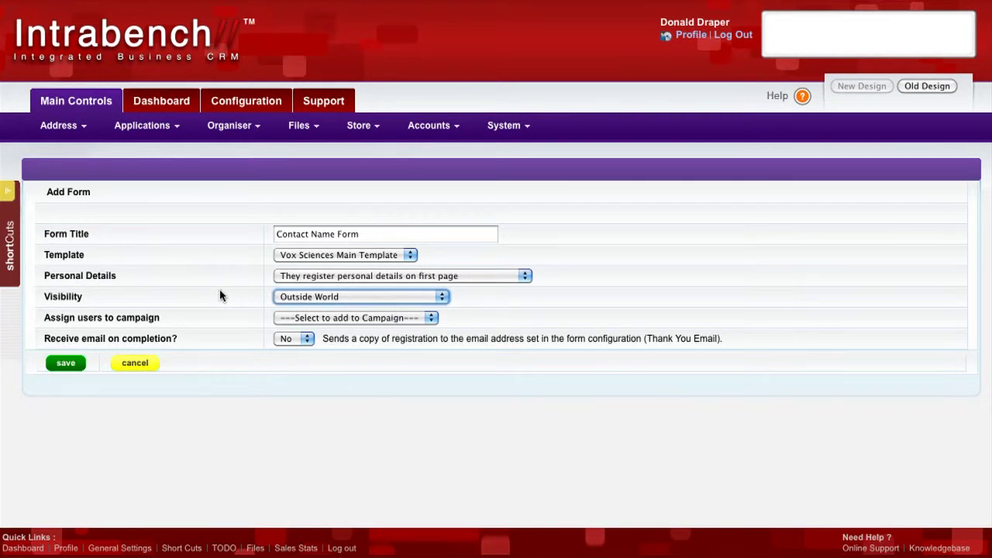
left_click(220, 292)
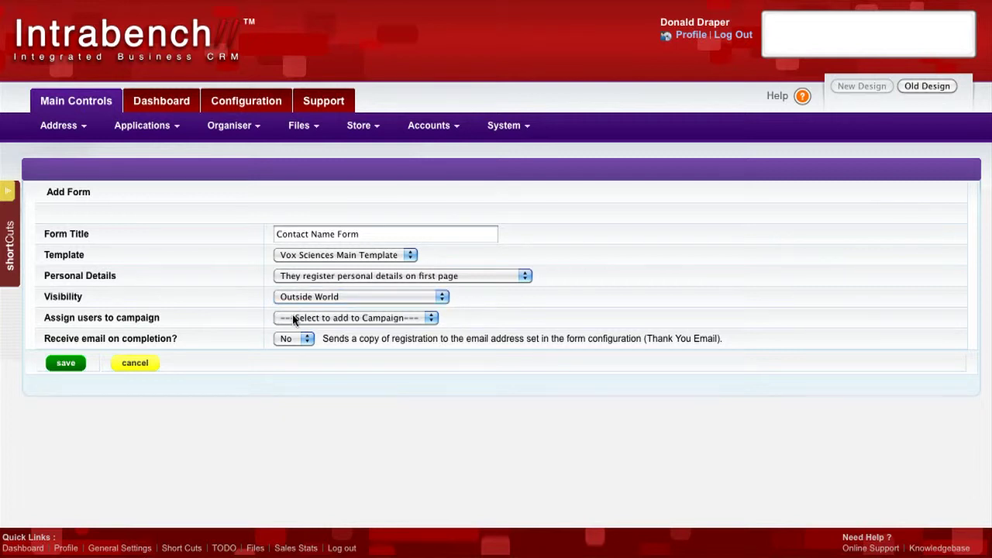
left_click(292, 316)
left_click(216, 320)
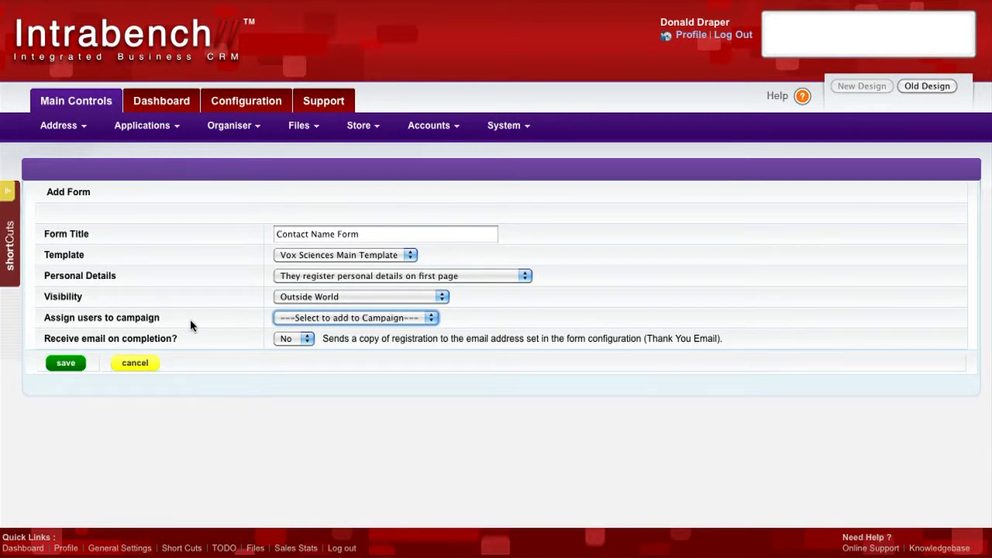
left_click(191, 322)
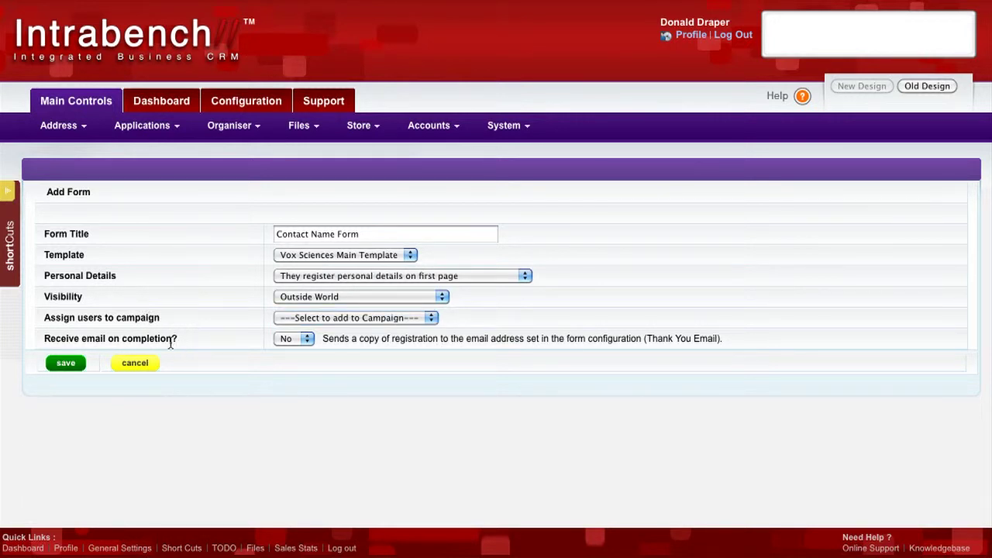
- Set the form to receive an email on completion and save it
left_click(293, 340)
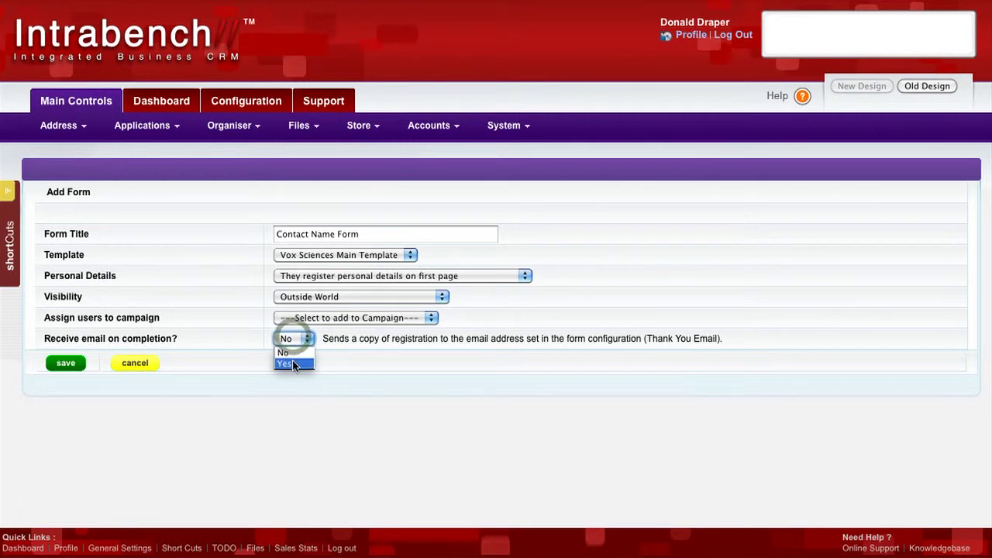
left_click(293, 361)
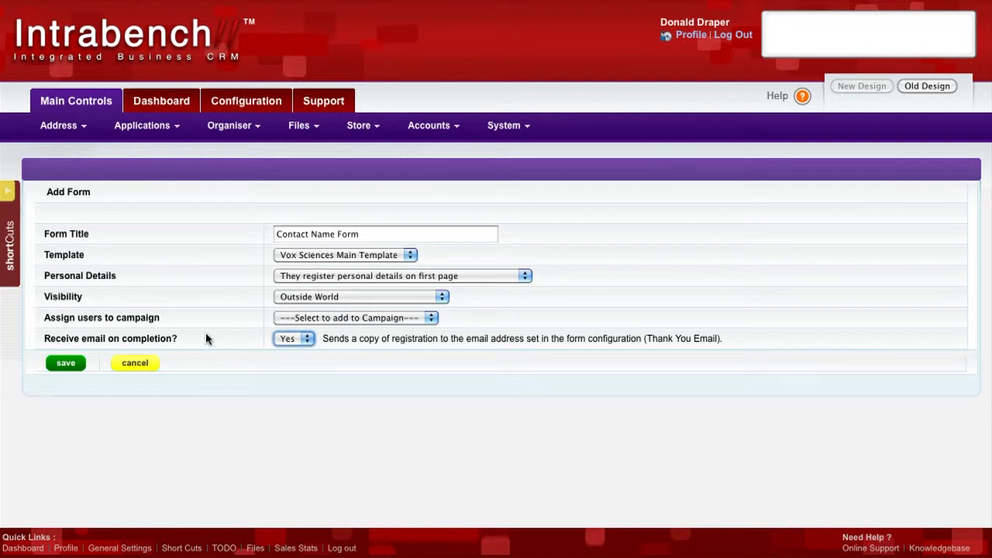
left_click(66, 364)
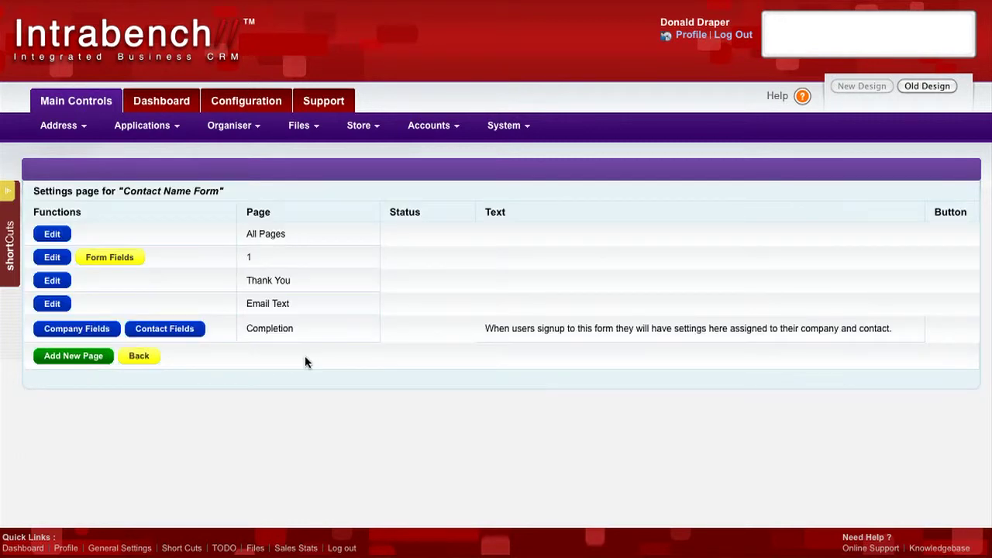
- Open the form fields of page 1 and make the Name and Surname fields Compulsory
left_click(113, 264)
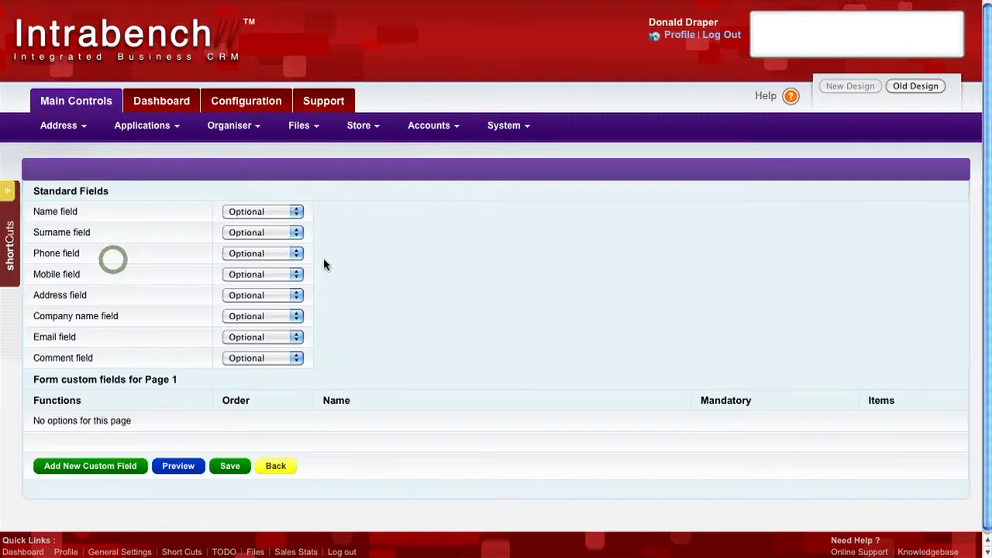
left_click(258, 209)
left_click(256, 236)
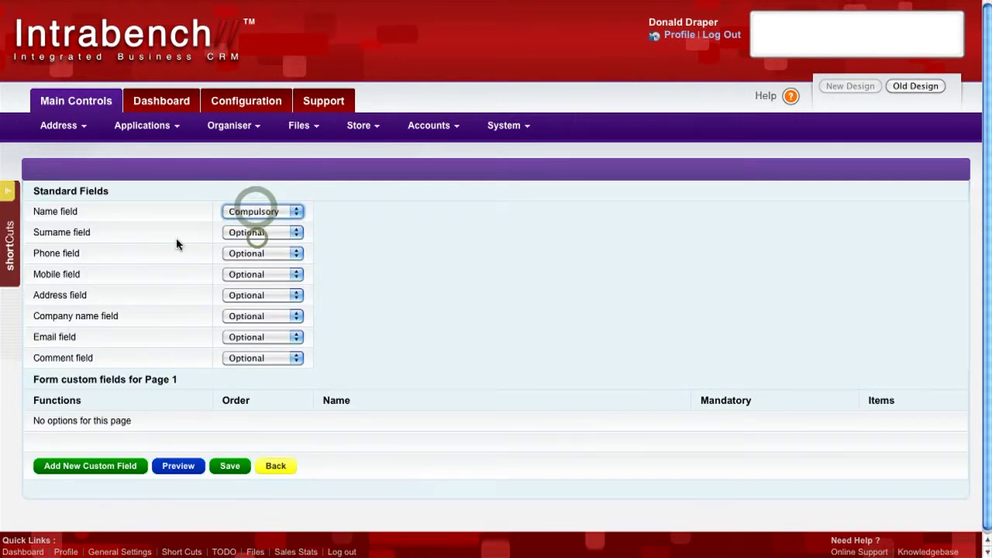
left_click(256, 233)
left_click(256, 255)
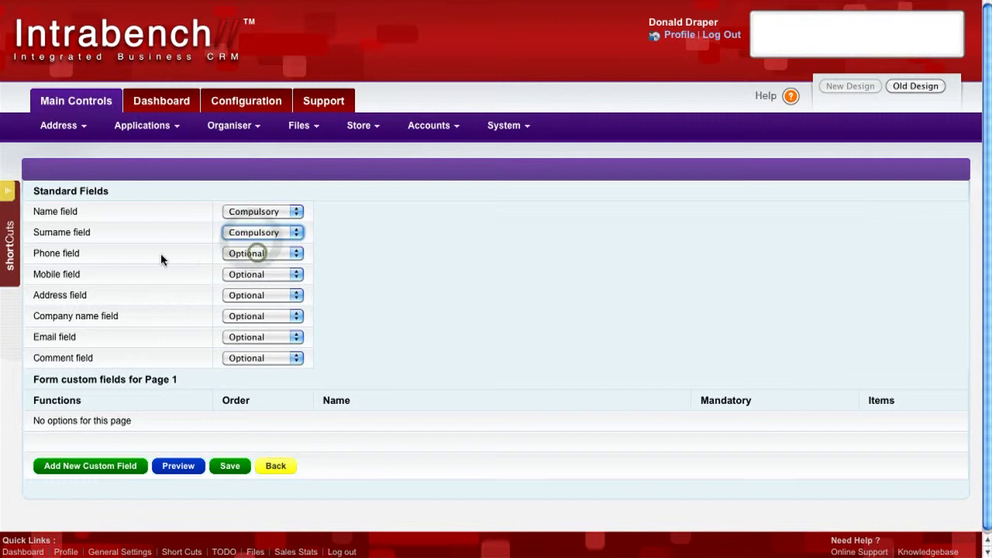
left_click(256, 254)
left_click(256, 278)
left_click(250, 256)
left_click(251, 267)
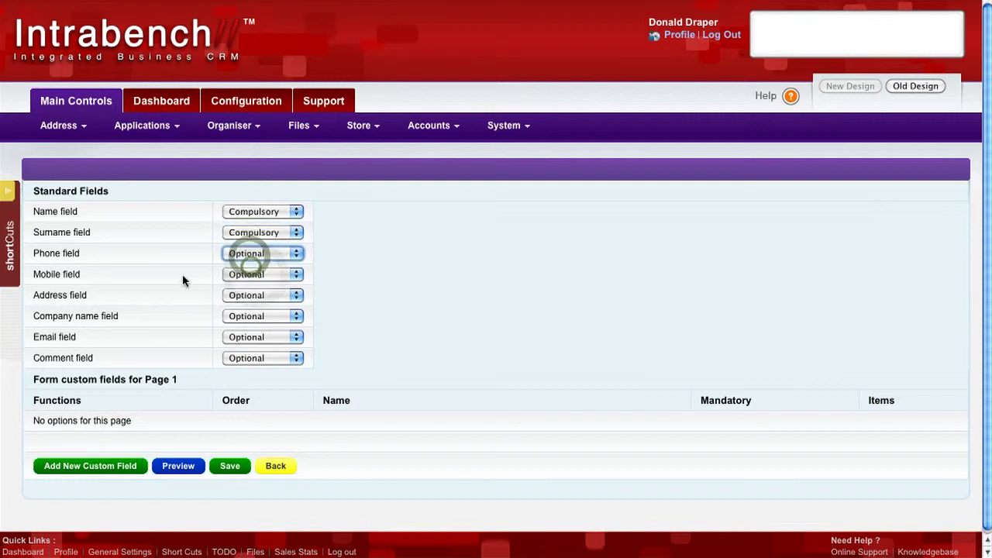
- Set the Mobile and Address fields to Not Required
left_click(248, 274)
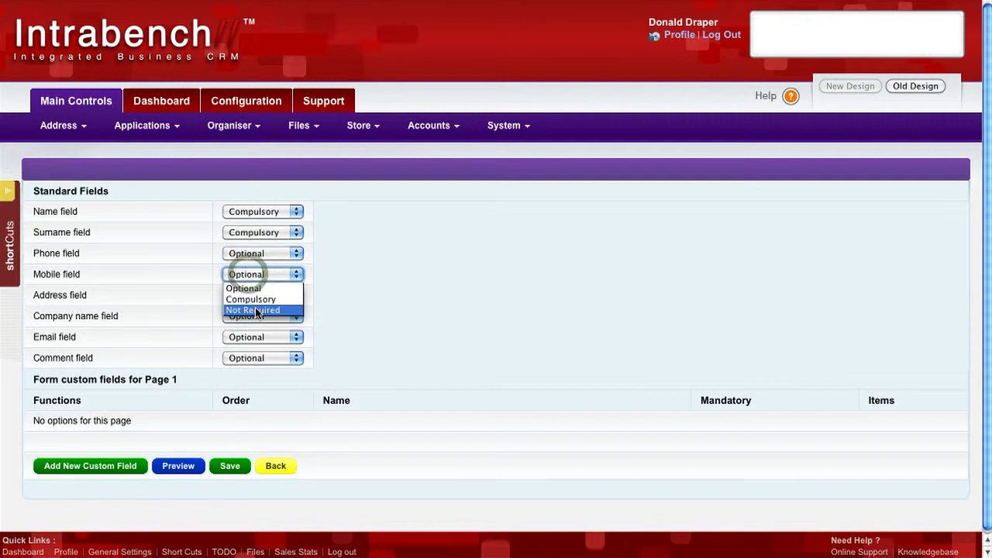
left_click(256, 311)
left_click(256, 295)
left_click(259, 332)
- Make the Email field Compulsory, then save the standard fields and return to the form's settings page
left_click(256, 317)
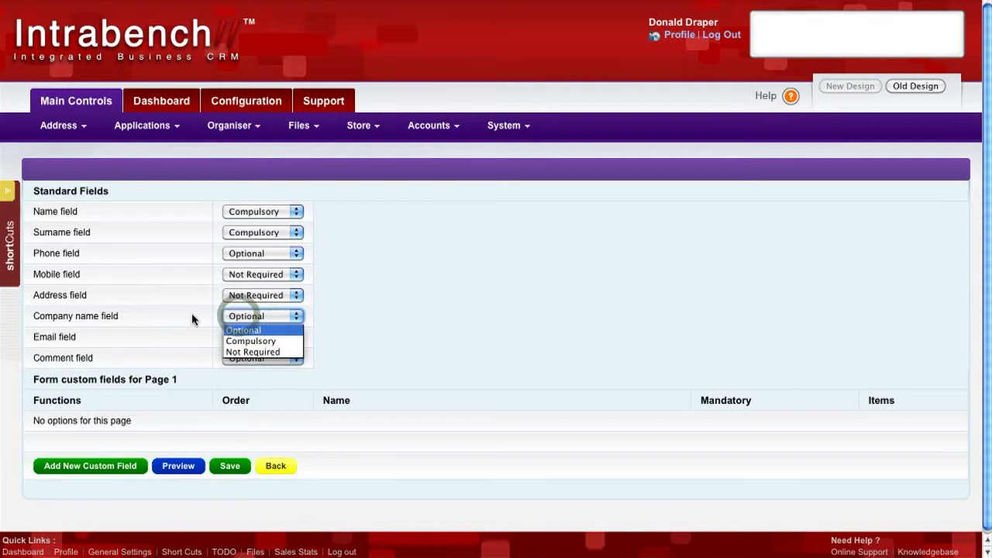
left_click(193, 319)
left_click(245, 336)
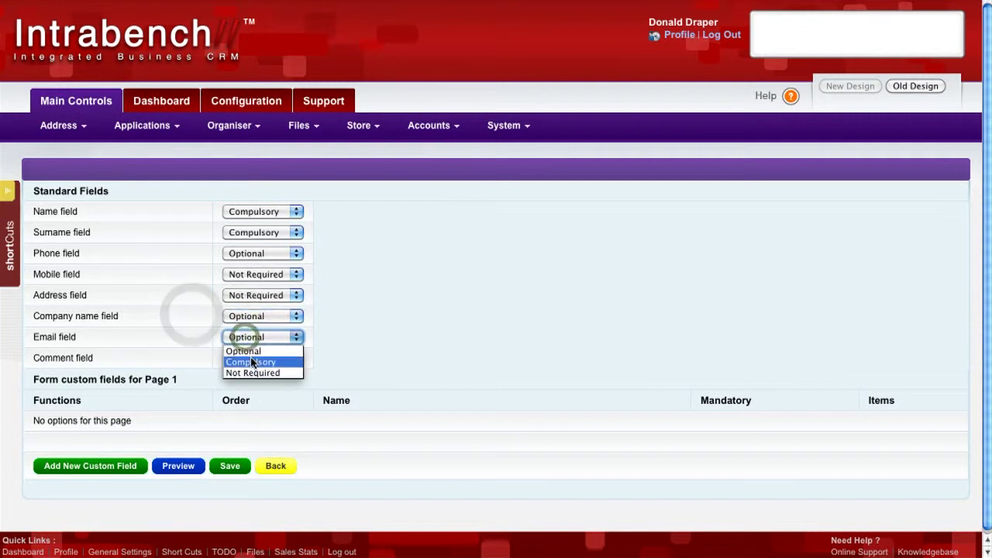
left_click(251, 362)
left_click(352, 360)
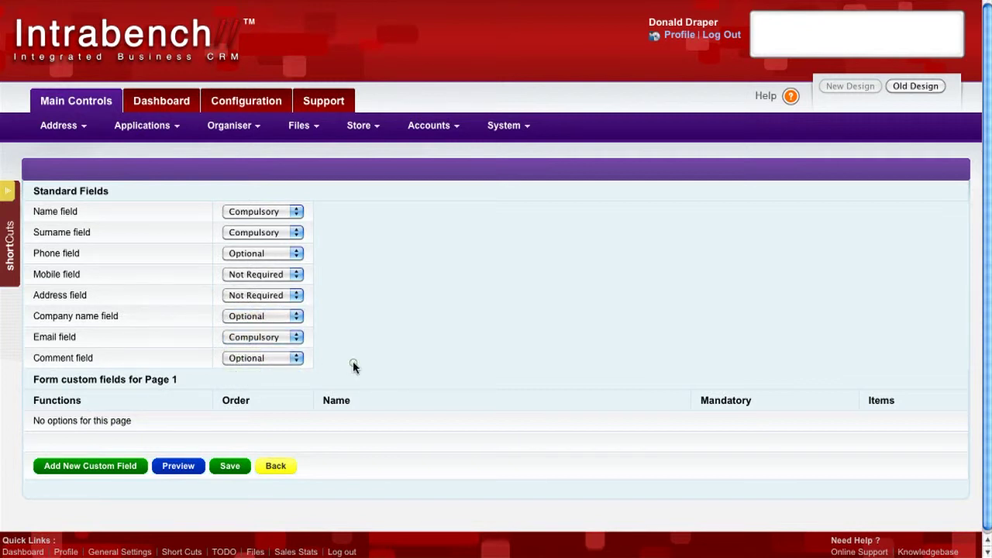
left_click(234, 468)
left_click(278, 467)
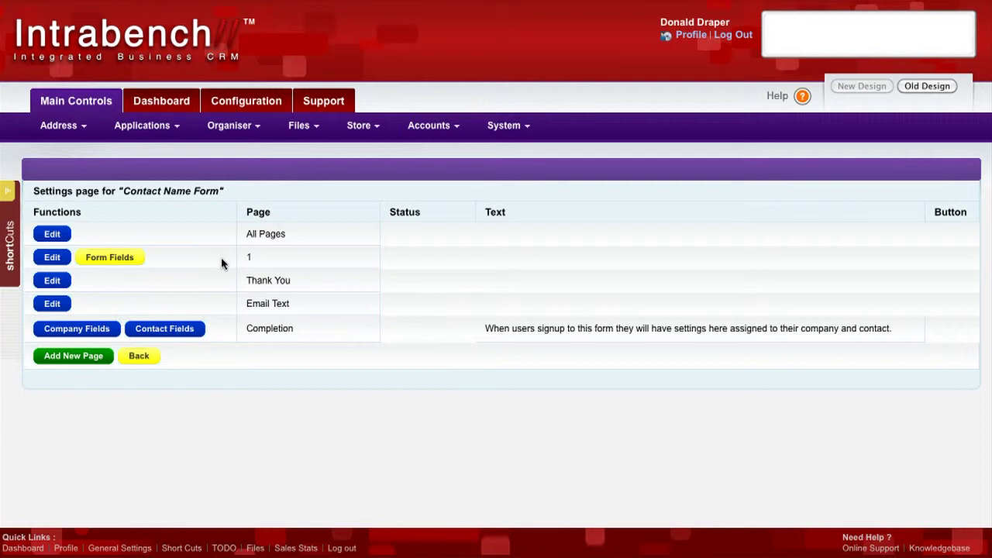
- Write page 1's description asking visitors to fill in the form below to contact us, with a phone number for urgent enquiries
left_click(52, 257)
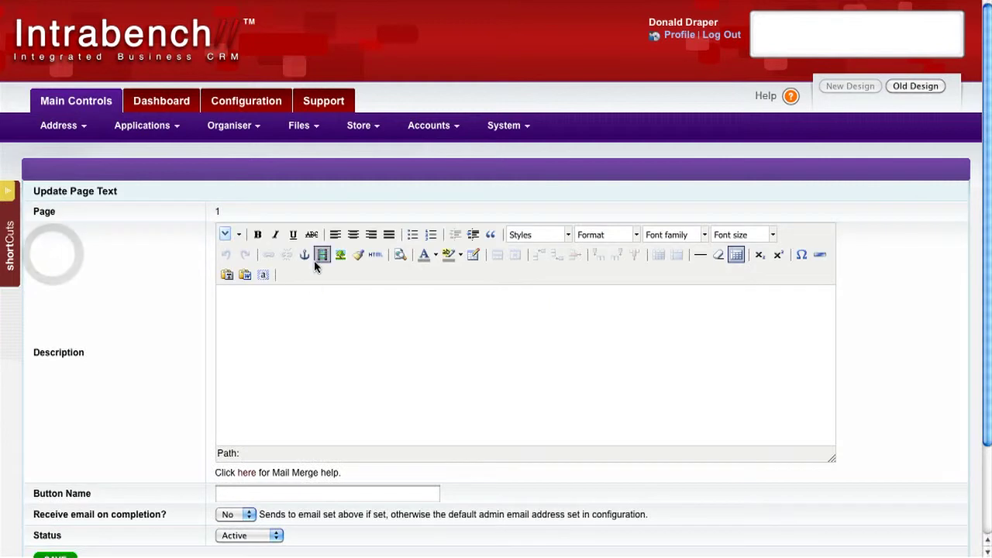
left_click(313, 327)
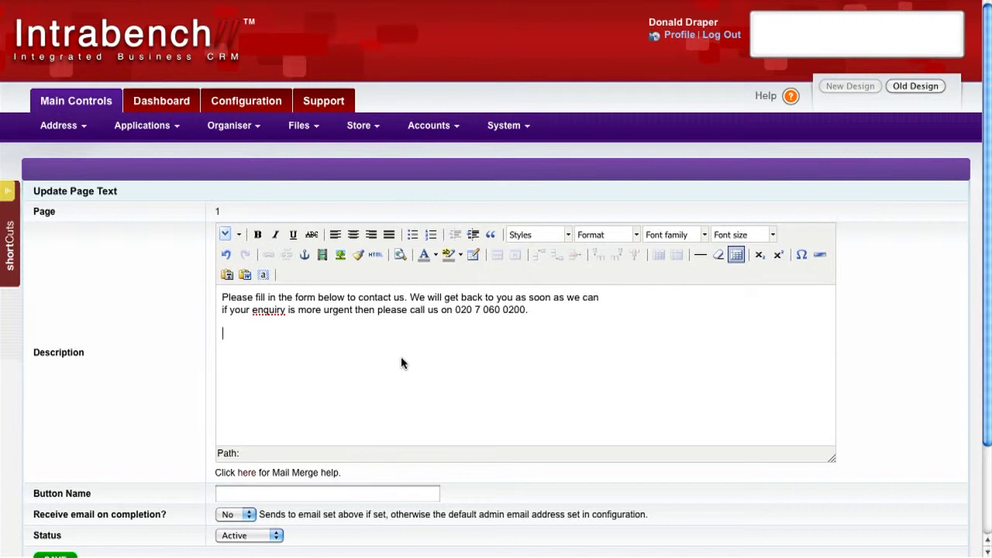
- Name page 1's button "Contact Us", set Receive email on completion to Yes, and save the page text
left_click(345, 495)
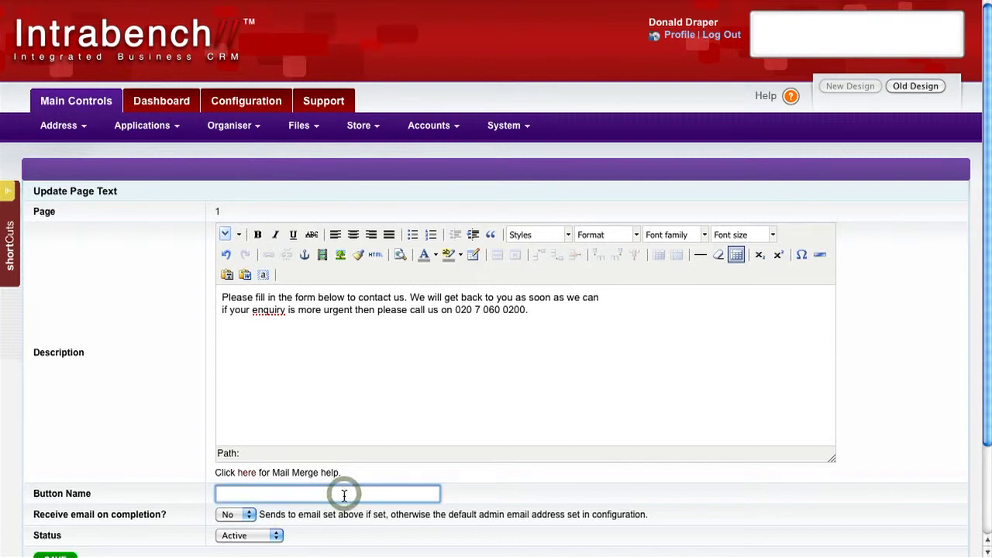
type("Contact Us")
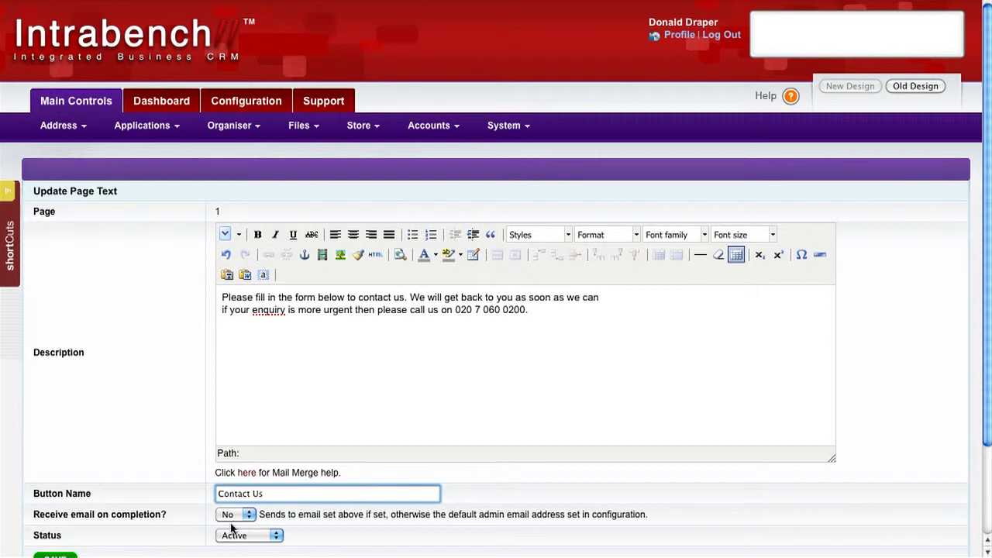
left_click(232, 515)
left_click(231, 537)
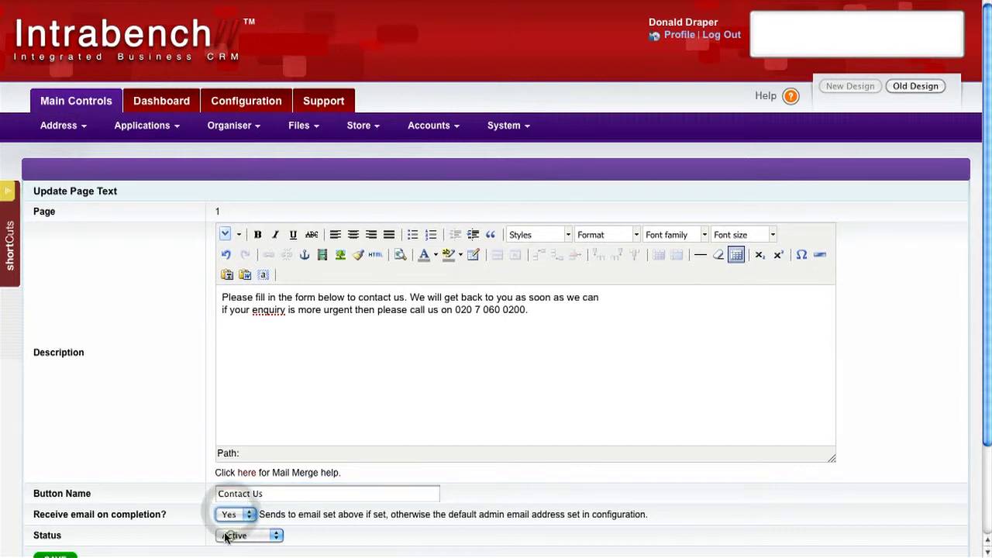
scroll(178, 529, "down", 1)
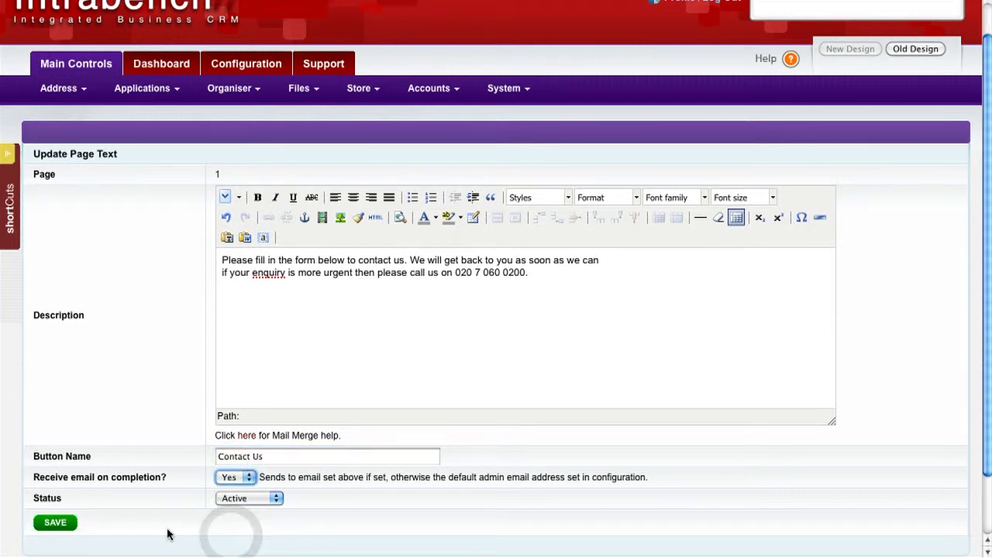
left_click(58, 524)
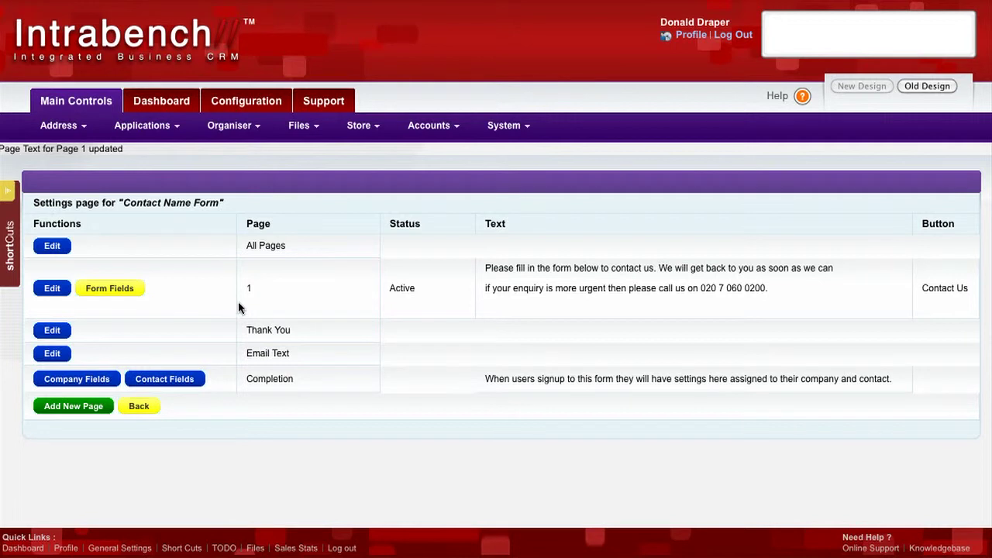
- Return to the forms list and open the public URL of Contact Name Form to show its entry fields
left_click(140, 407)
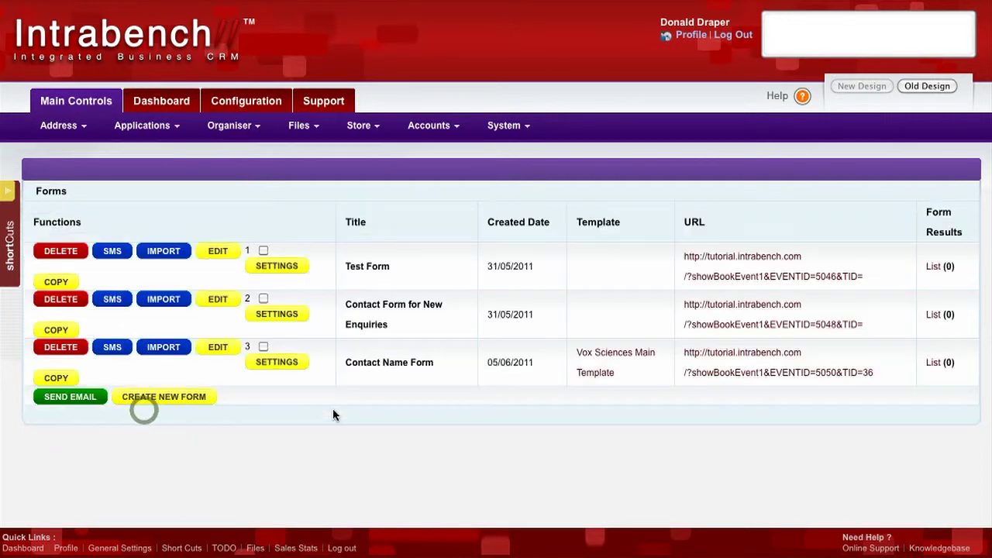
left_click(732, 374)
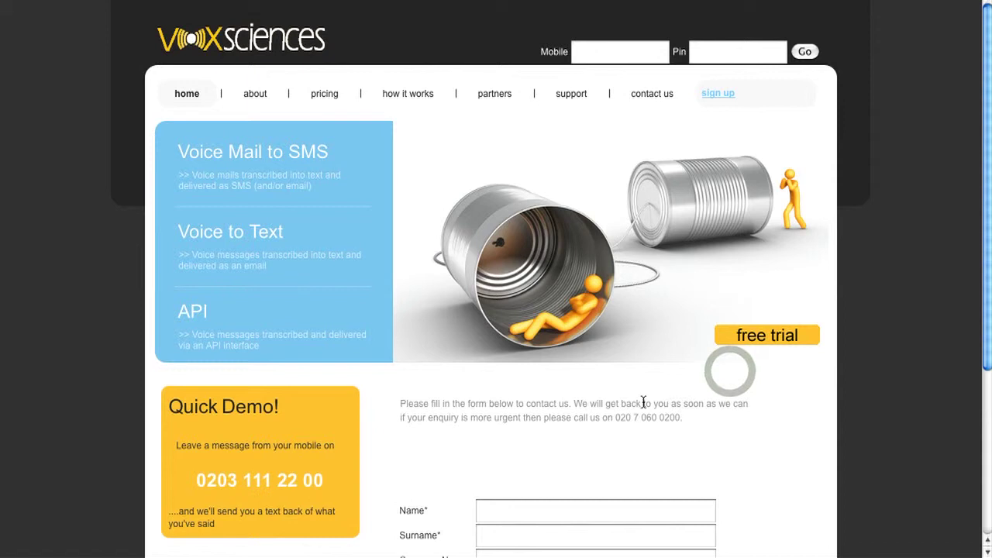
scroll(659, 424, "down", 5)
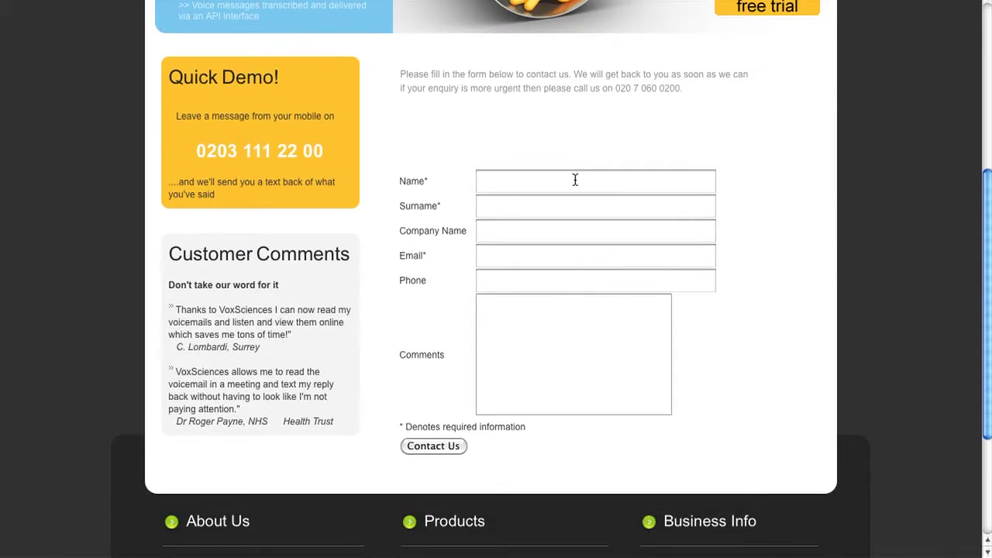
- Submit the form with test contact details, company "My Company", and the comment "Please contact me as I would like more information on your products. Thanks"
left_click(575, 180)
type("your pr")
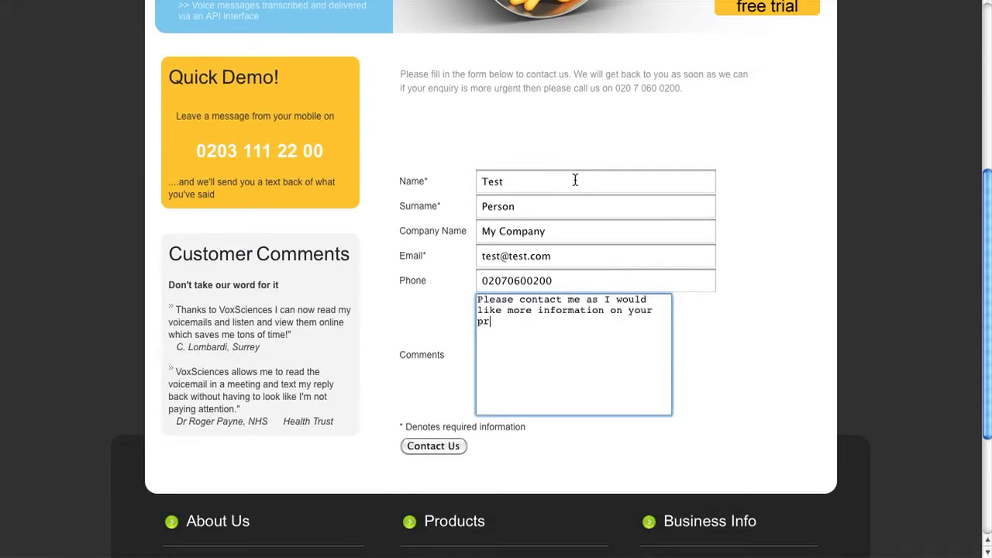
type("oducts.")
key("Return")
key("Return")
type("Thanks")
left_click(441, 446)
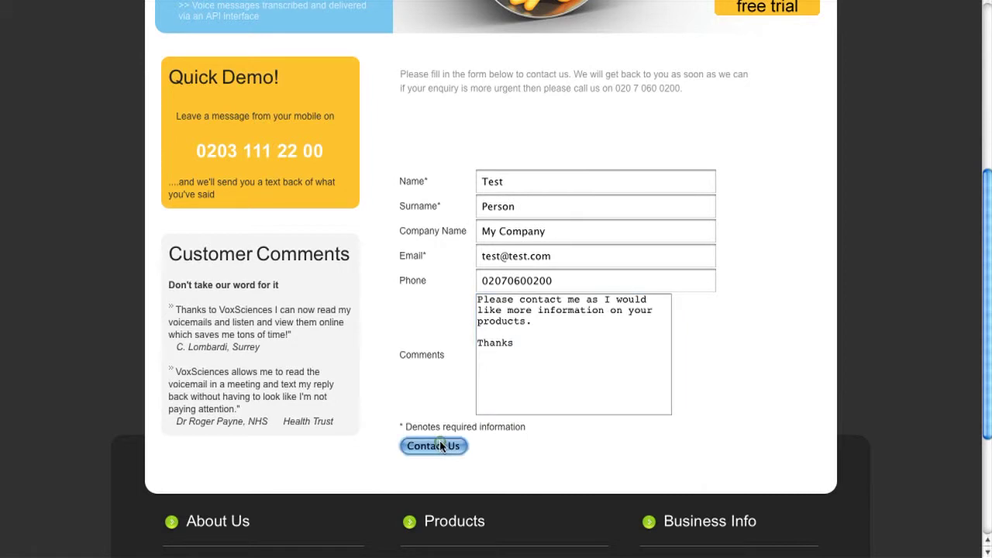
scroll(565, 423, "down", 3)
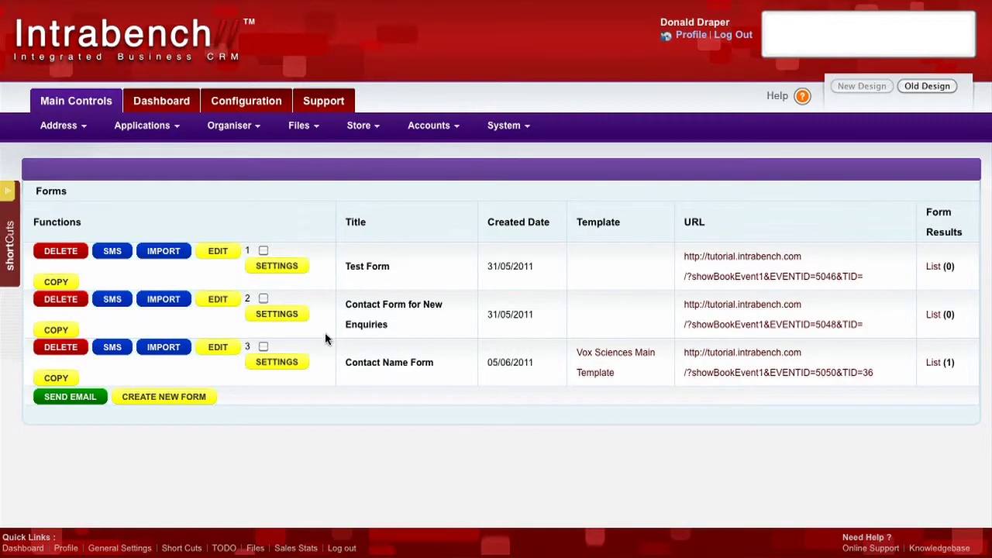
- Set the Contact Name Form's Thank You page text to "Thank you for contacting us we will be in touch shortly." and save it
left_click(142, 125)
mouse_move(164, 198)
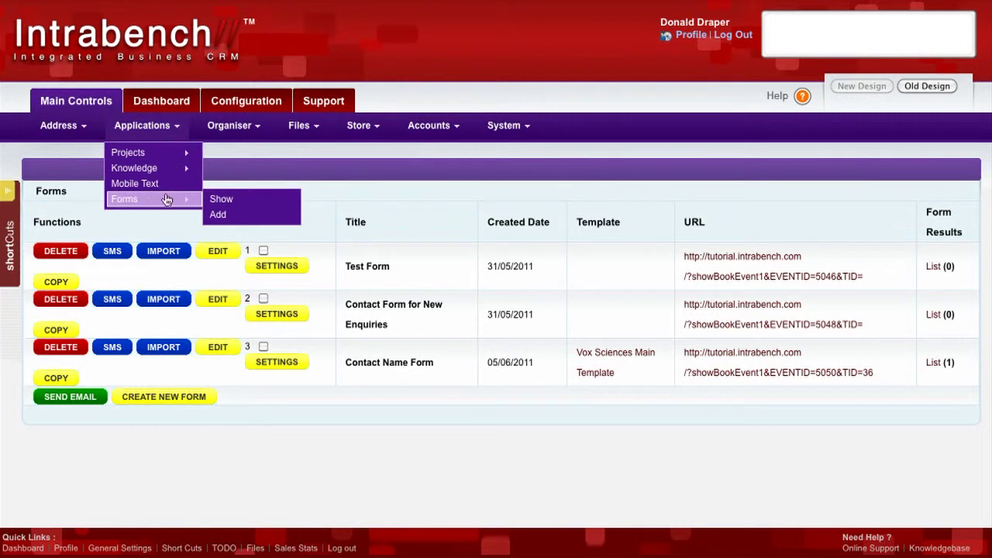
left_click(231, 197)
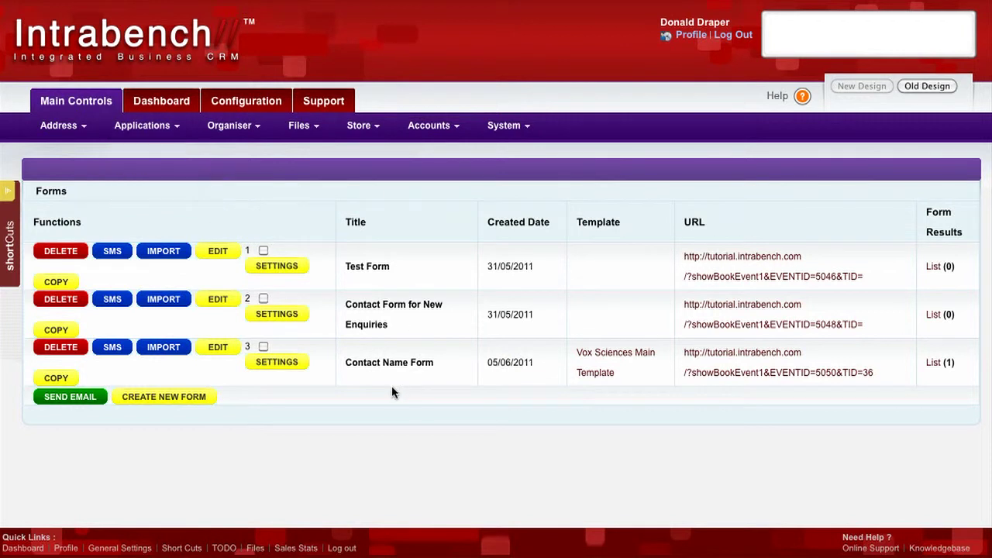
left_click(286, 364)
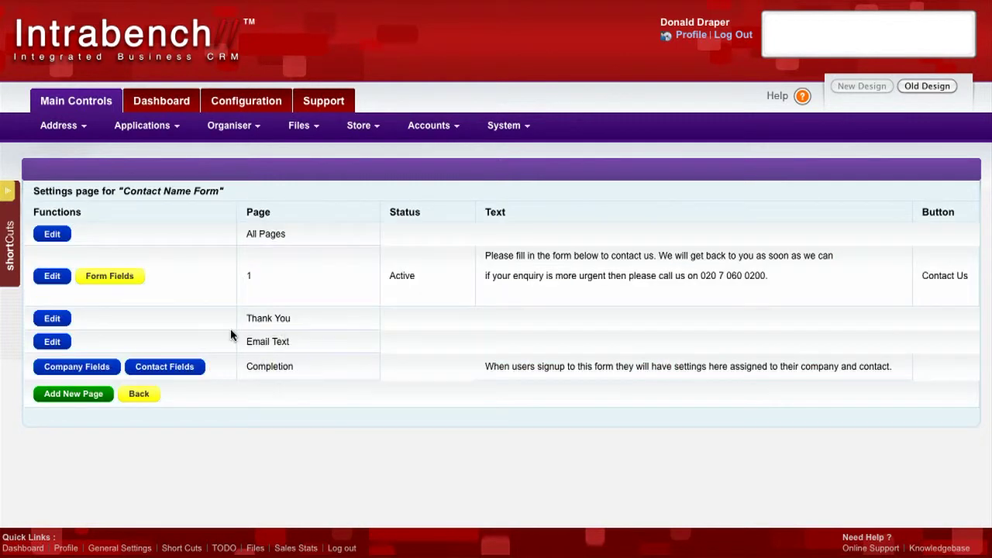
left_click(52, 318)
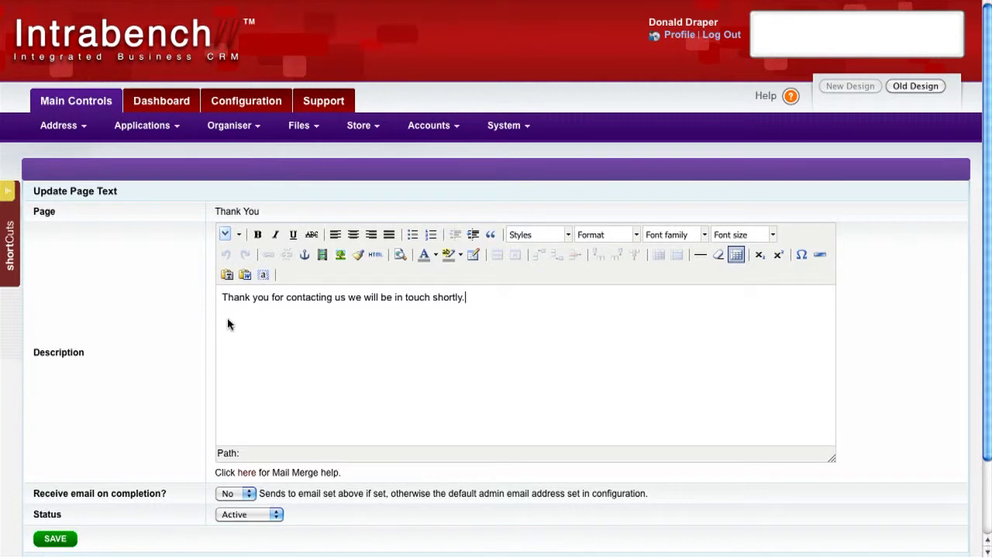
left_click(56, 538)
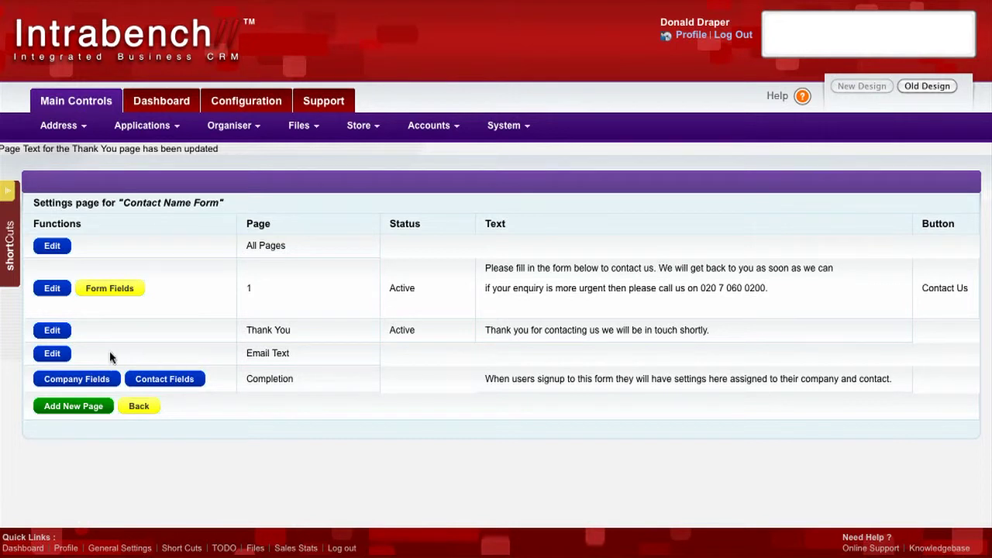
left_click(55, 355)
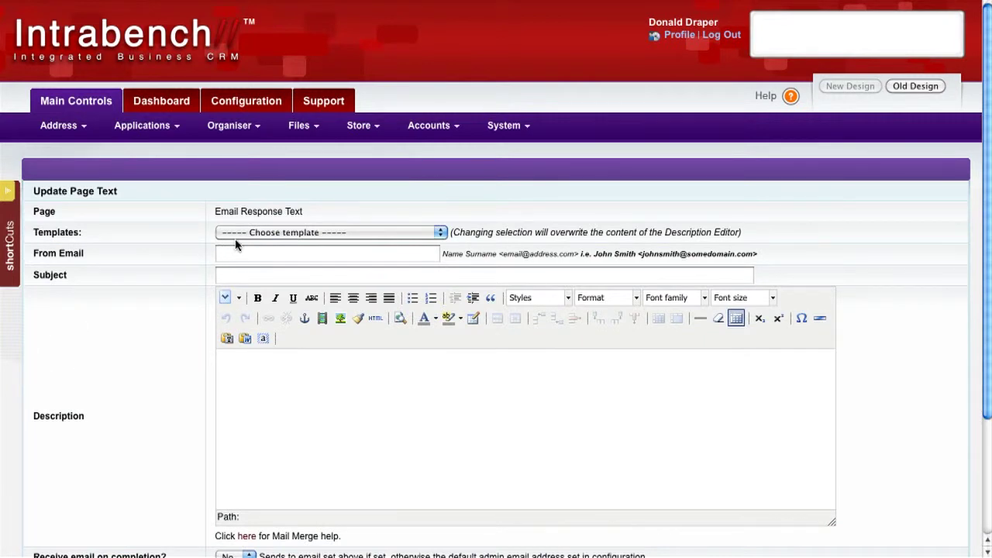
key("Tab")
type("Thank you for your enquiry")
key("Tab")
type("We will be in touc")
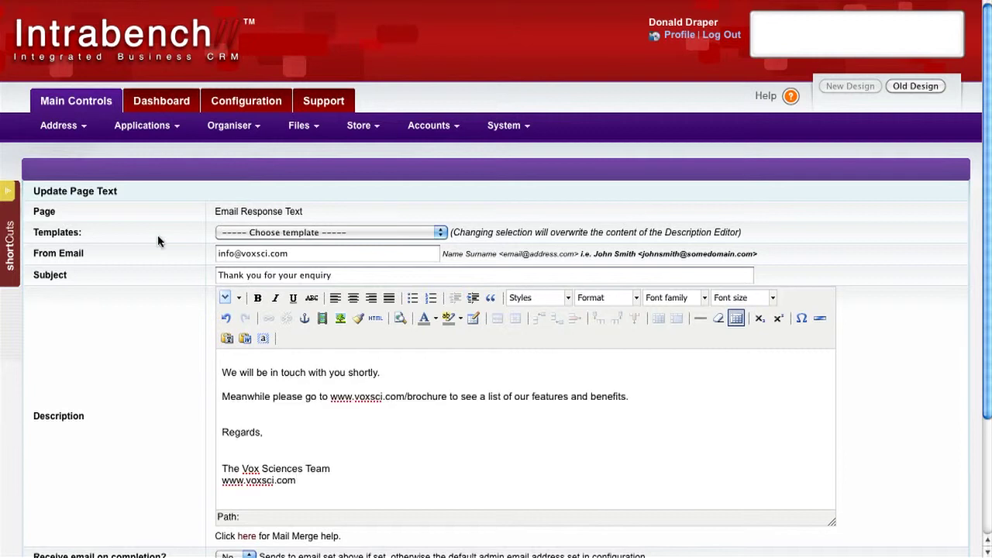
scroll(137, 276, "down", 3)
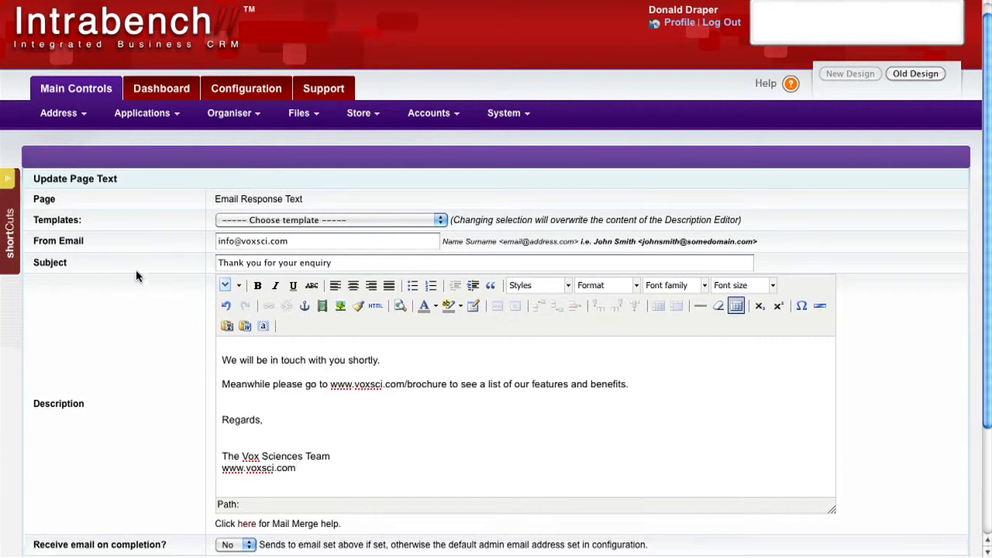
left_click_drag(218, 167, 293, 167)
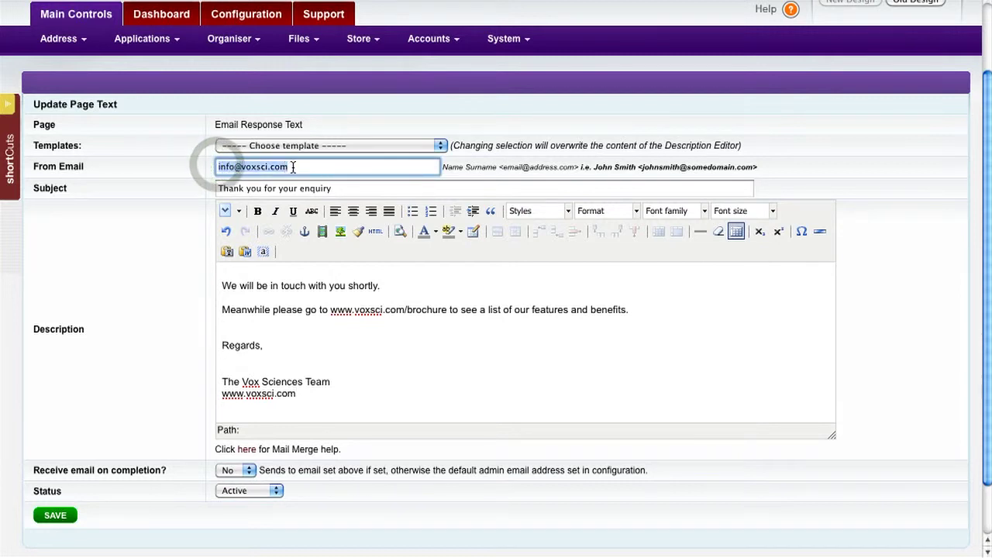
left_click(293, 167)
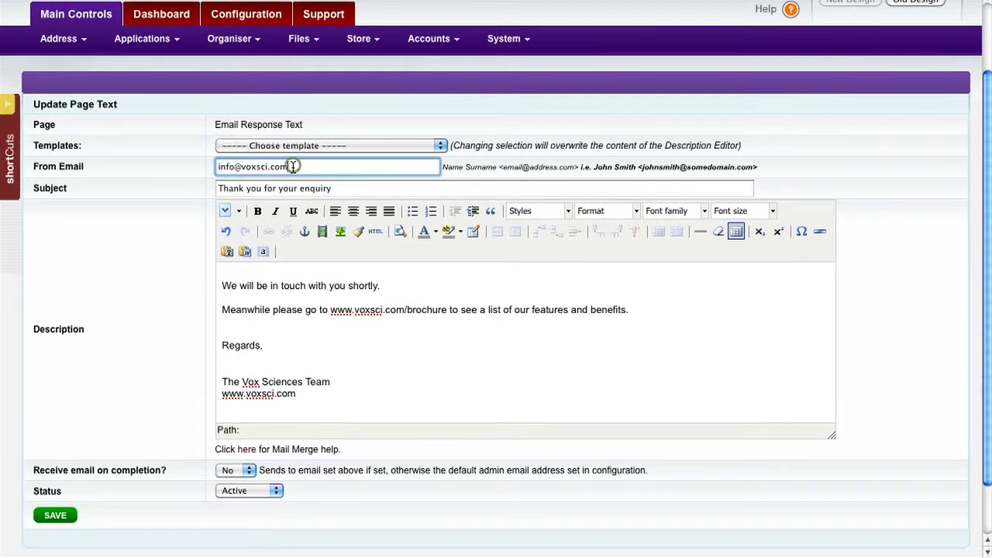
left_click(50, 516)
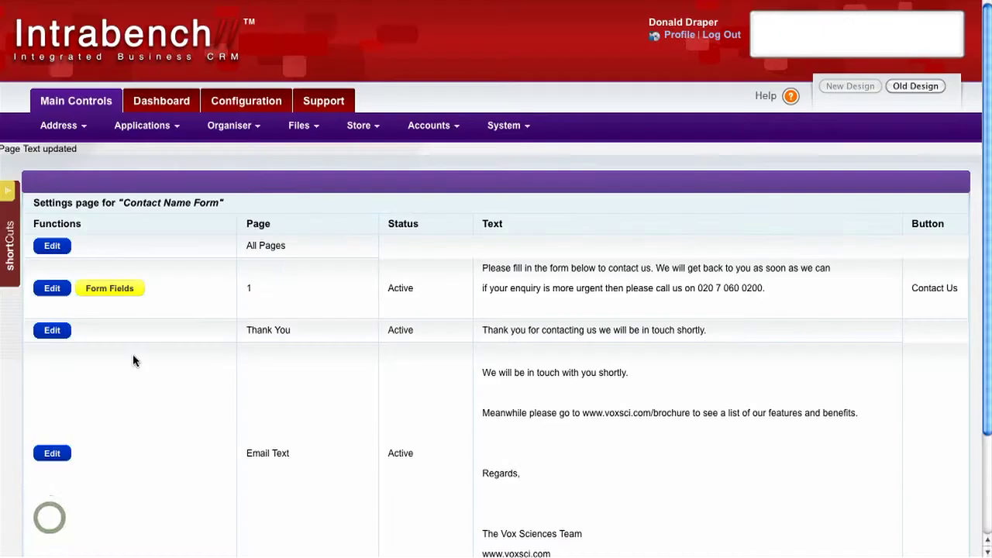
- Return to the forms list and open the Contact Name Form's results to view the submitted registration and its note
scroll(217, 227, "down", 2)
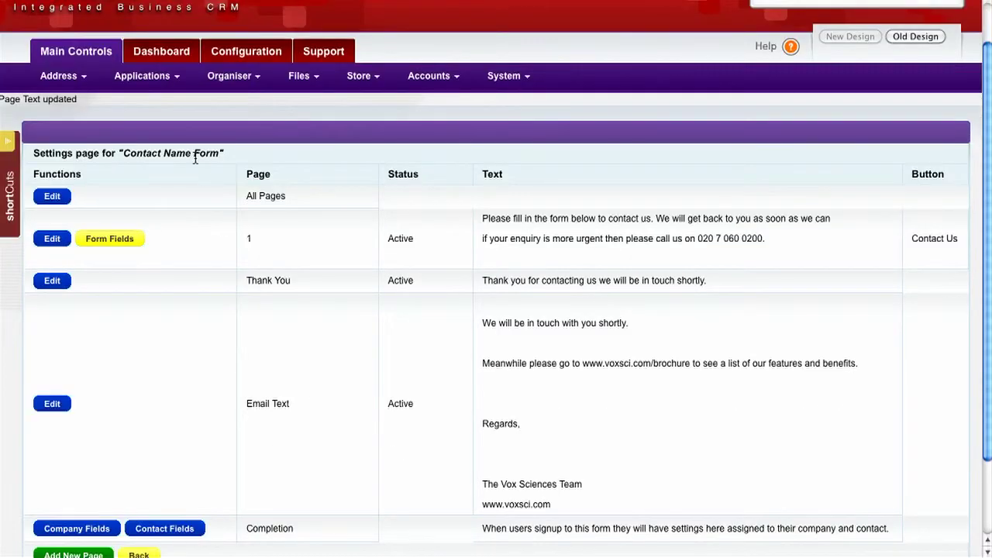
mouse_move(147, 75)
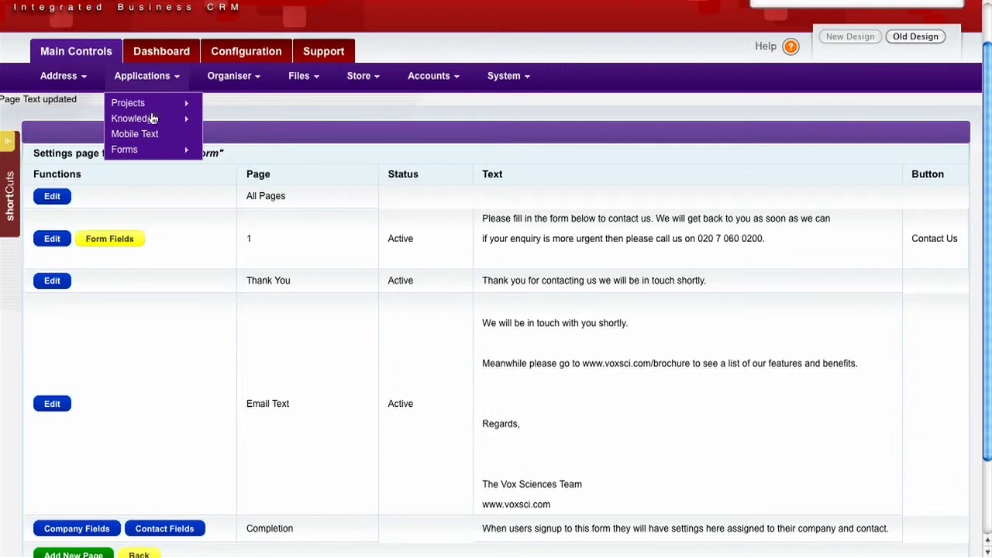
mouse_move(188, 150)
left_click(222, 149)
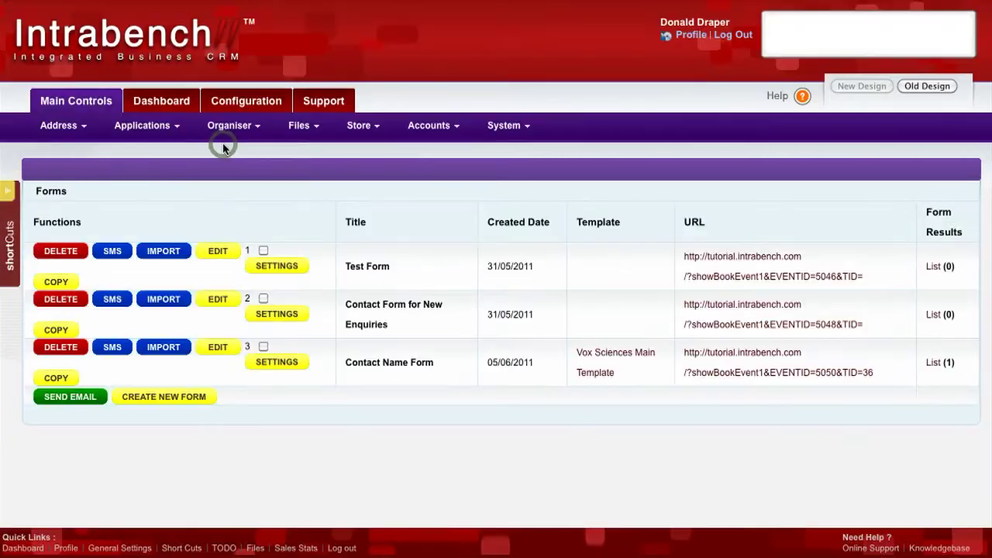
left_click(933, 364)
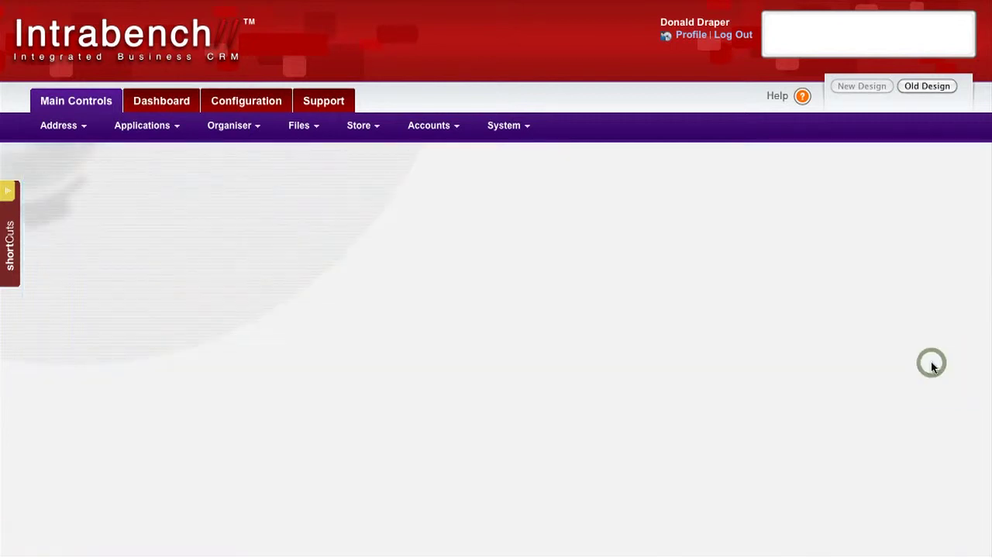
scroll(563, 312, "down", 1)
scroll(563, 313, "down", 1)
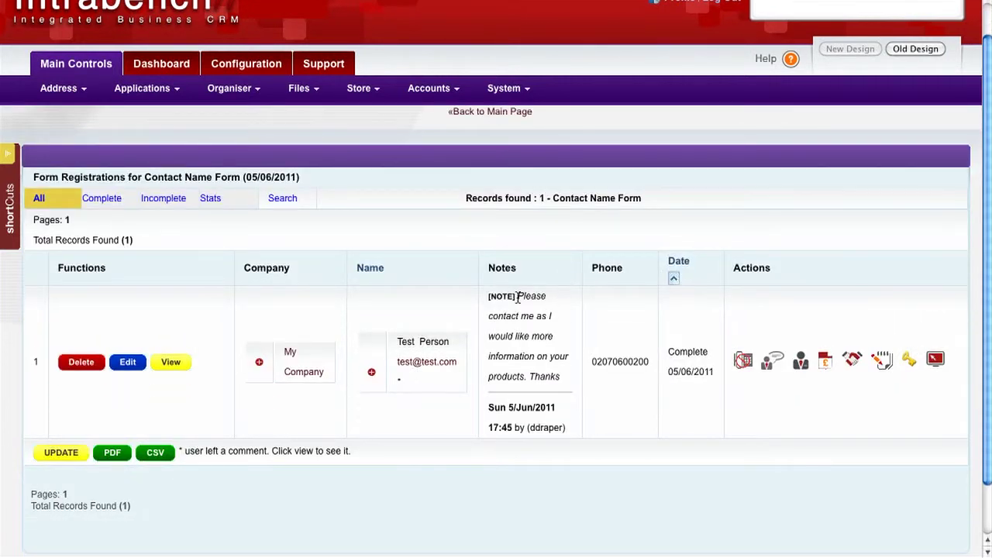